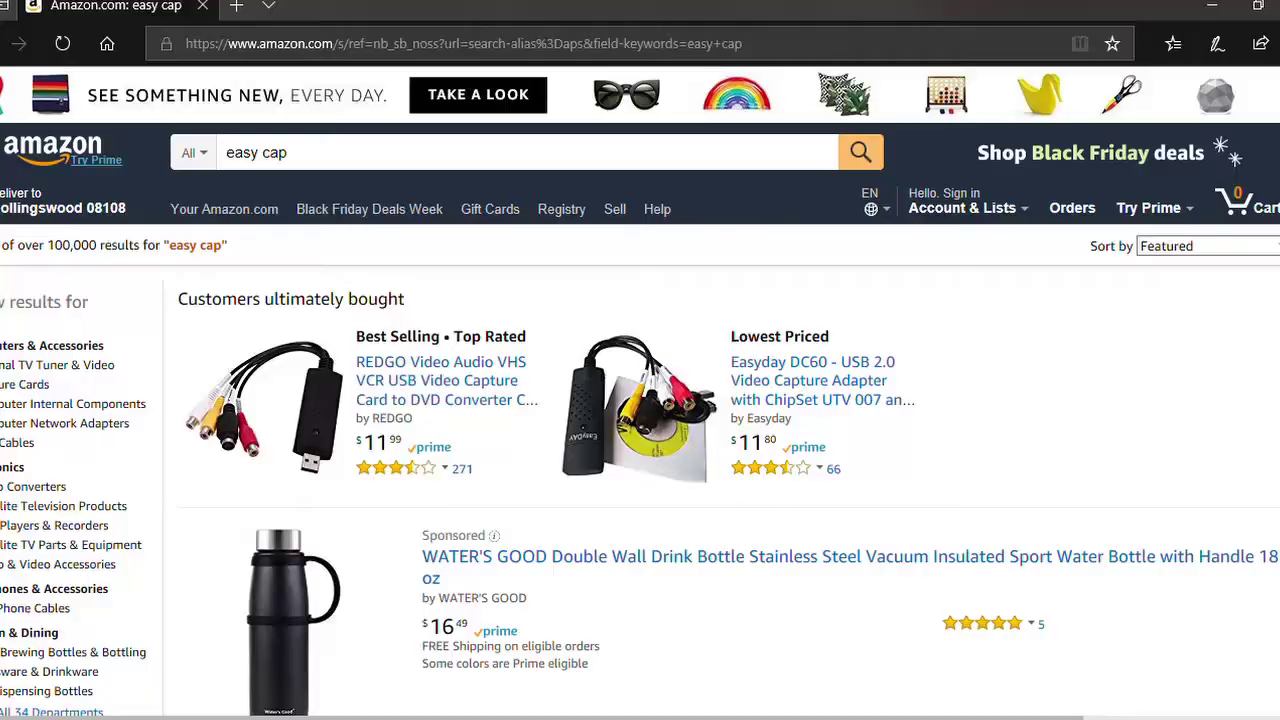
pyautogui.scroll(-10, 640, 400)
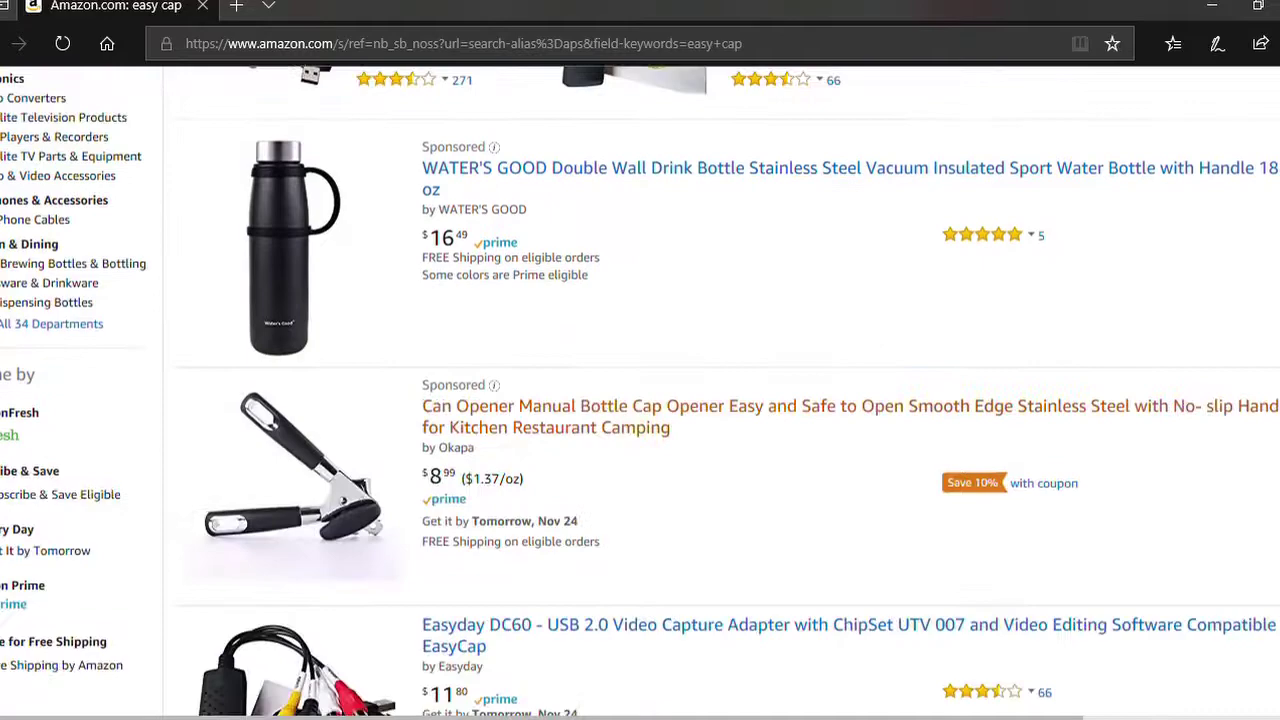
pyautogui.scroll(2, 640, 400)
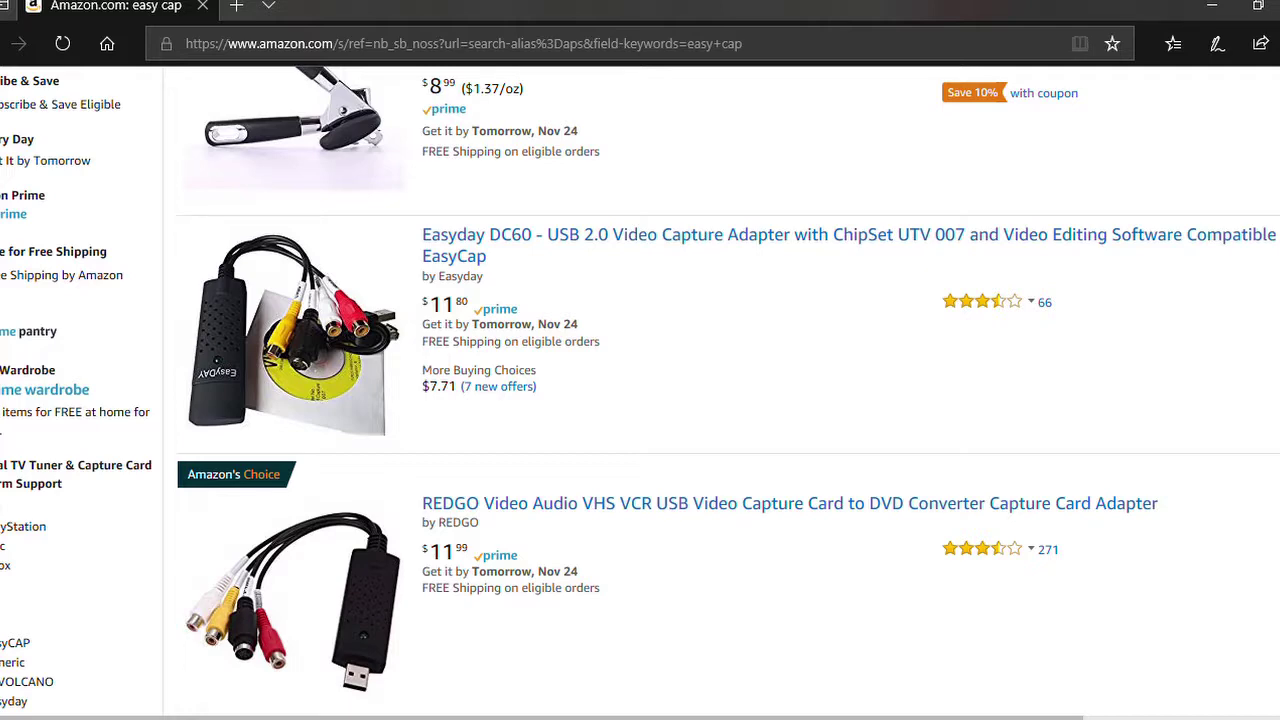
pyautogui.scroll(-1, 640, 400)
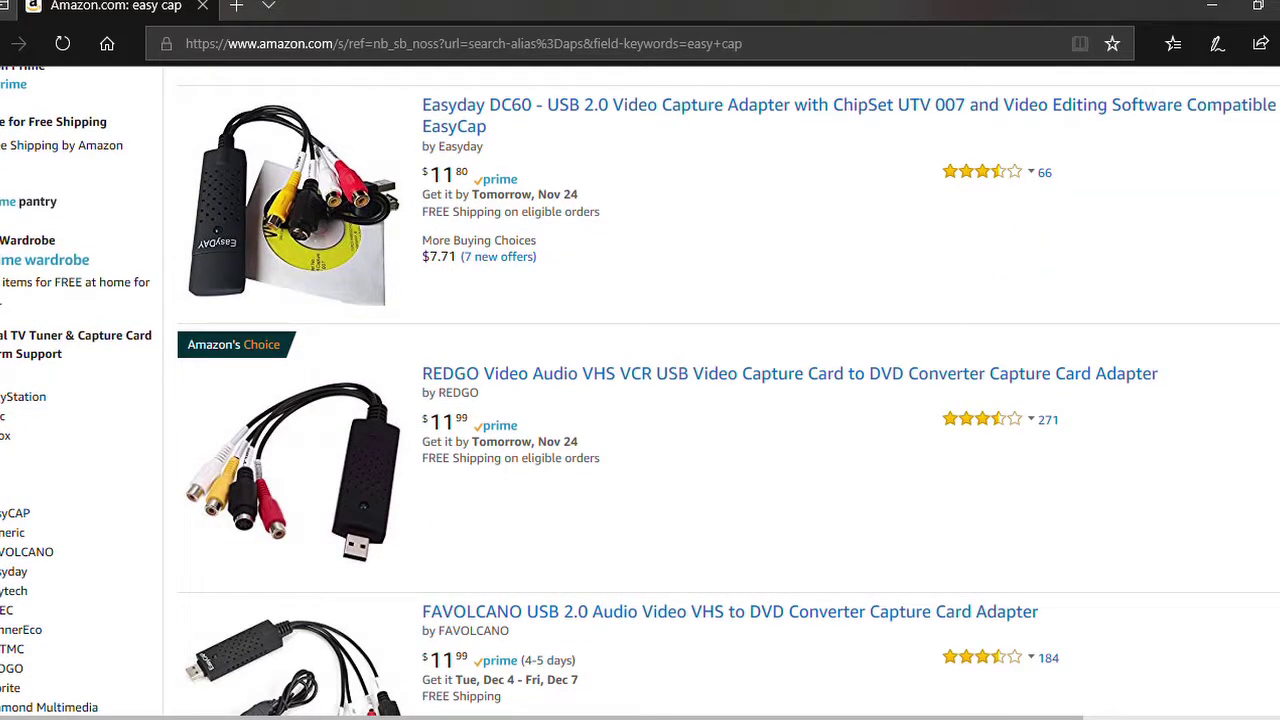
pyautogui.scroll(-1, 640, 400)
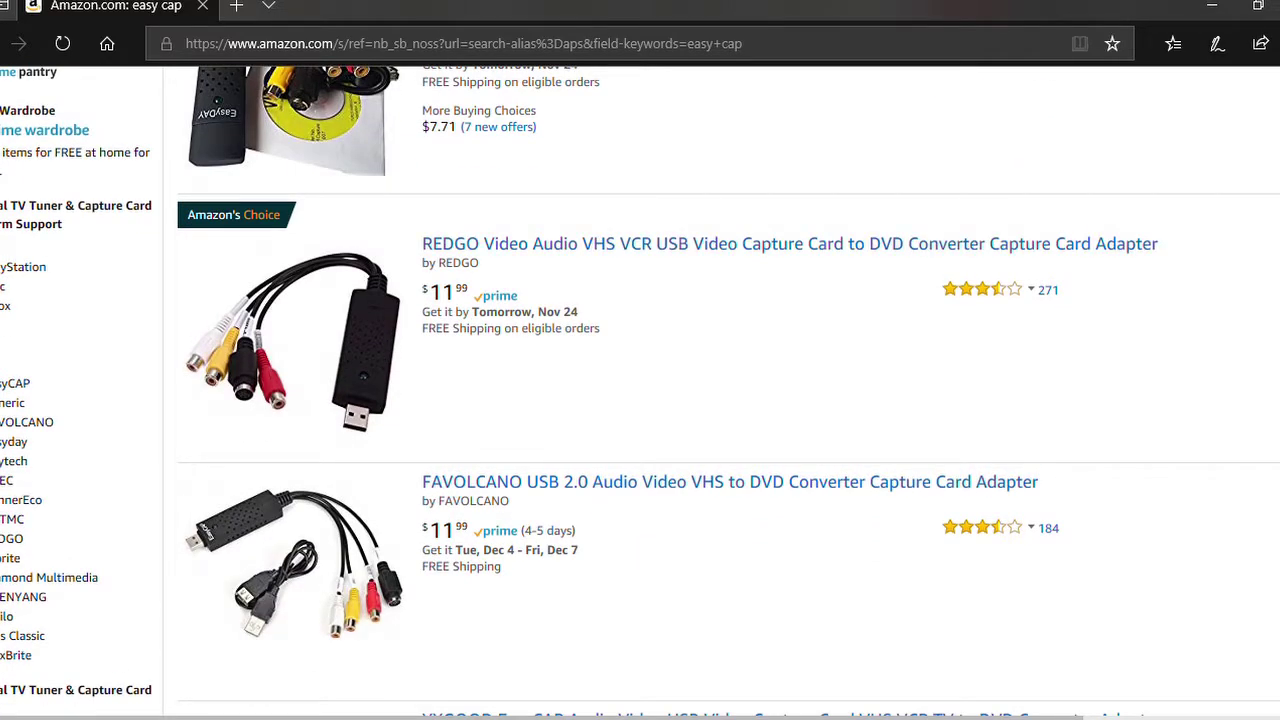
pyautogui.scroll(-1, 640, 400)
pyautogui.scroll(-1, 640, 400)
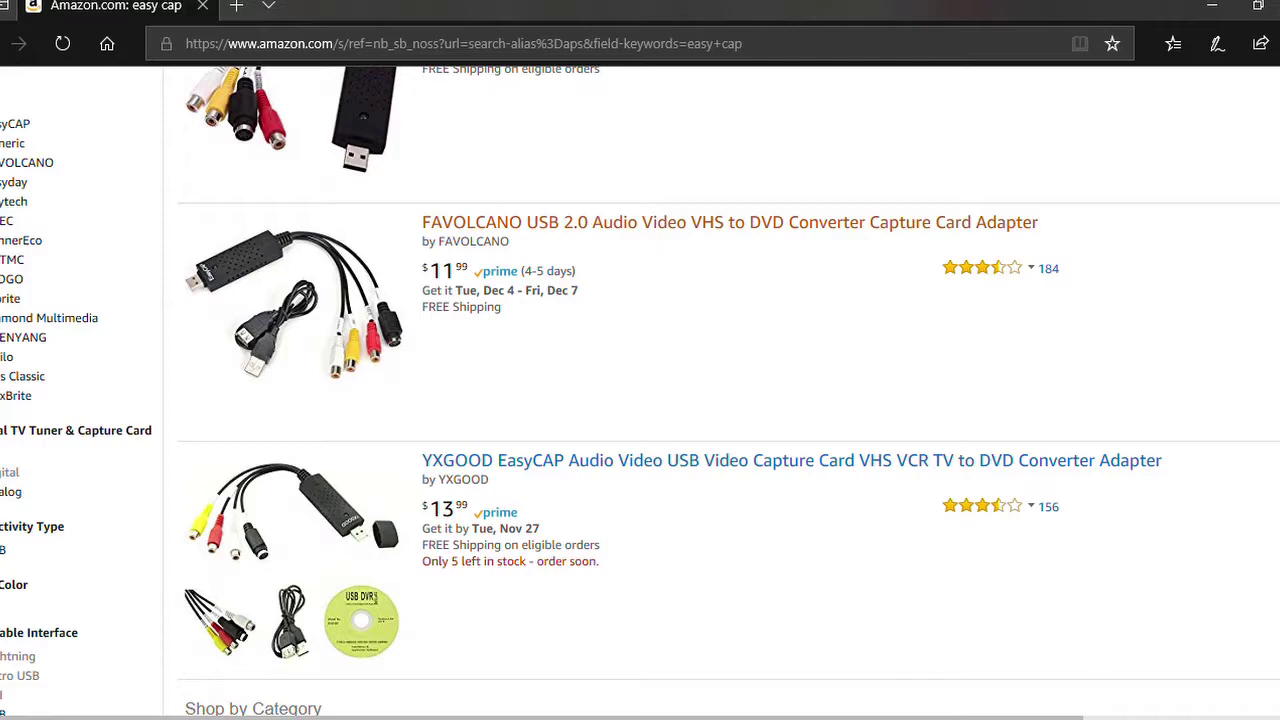
pyautogui.scroll(-1, 640, 400)
pyautogui.scroll(-5, 640, 400)
pyautogui.scroll(4, 640, 400)
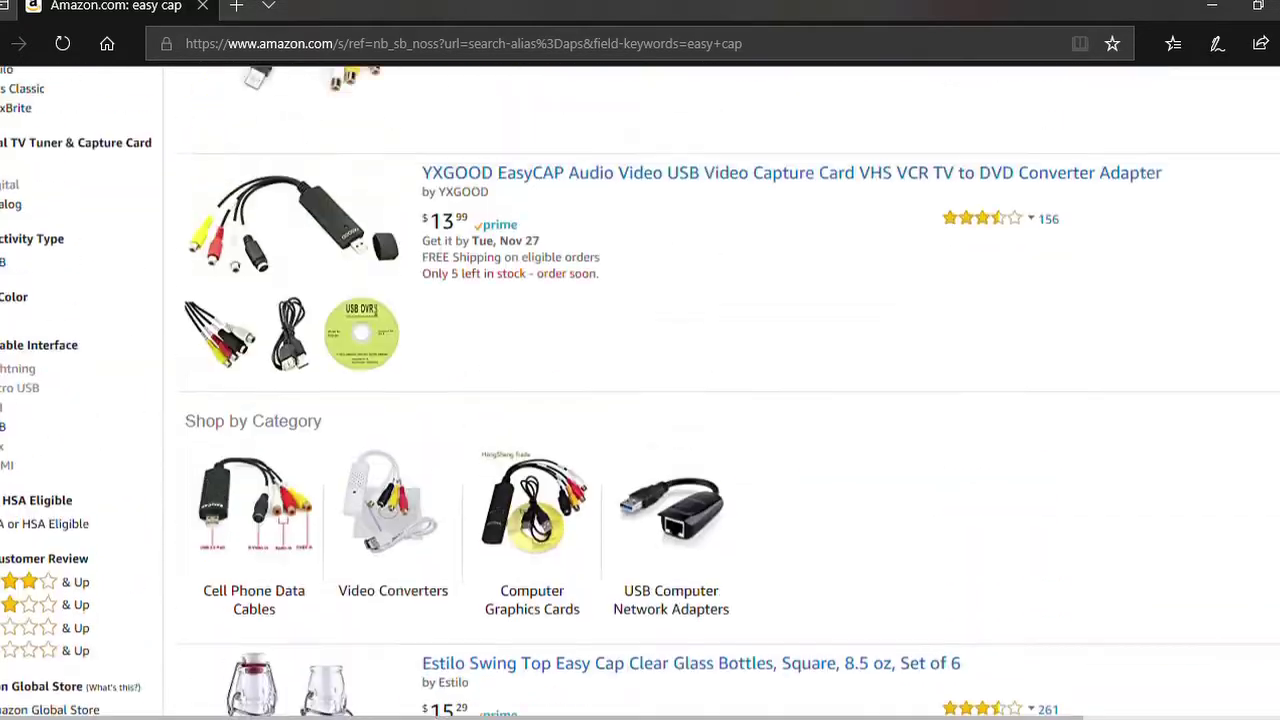
pyautogui.scroll(5, 640, 400)
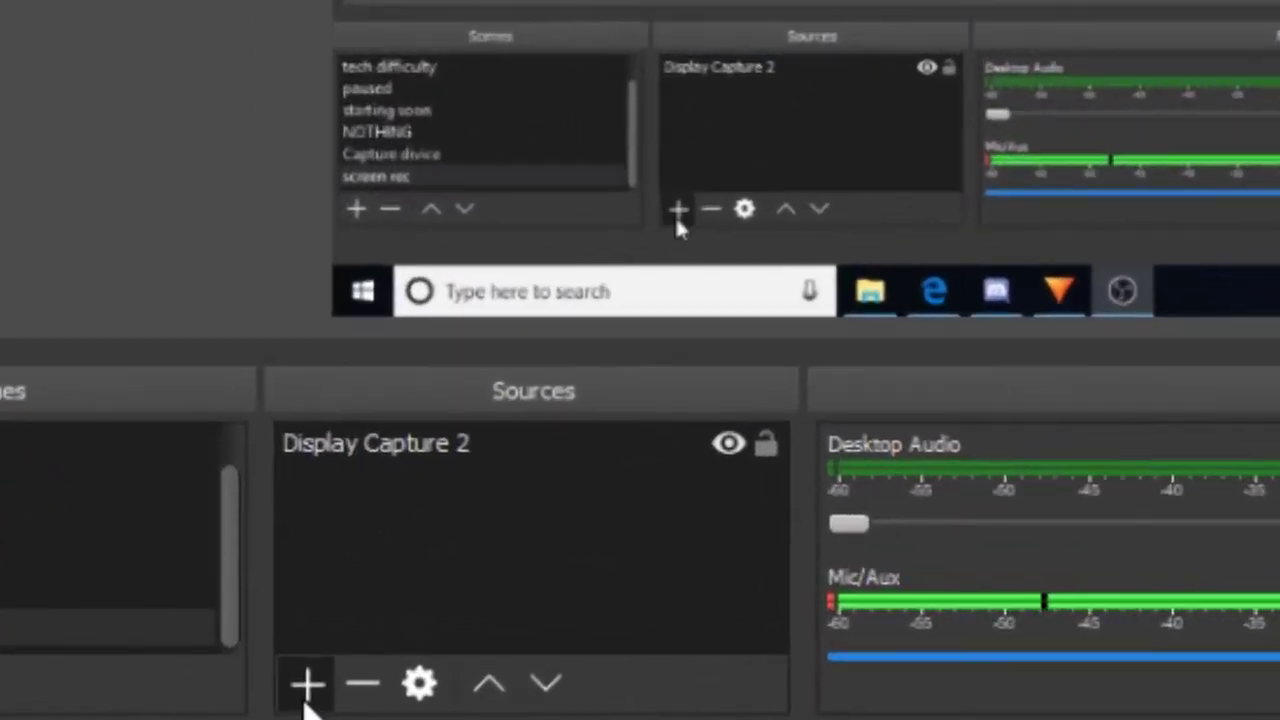
# - Create a Video Capture Device source, replacing its default name with 'Vid'
pyautogui.click(250, 645)
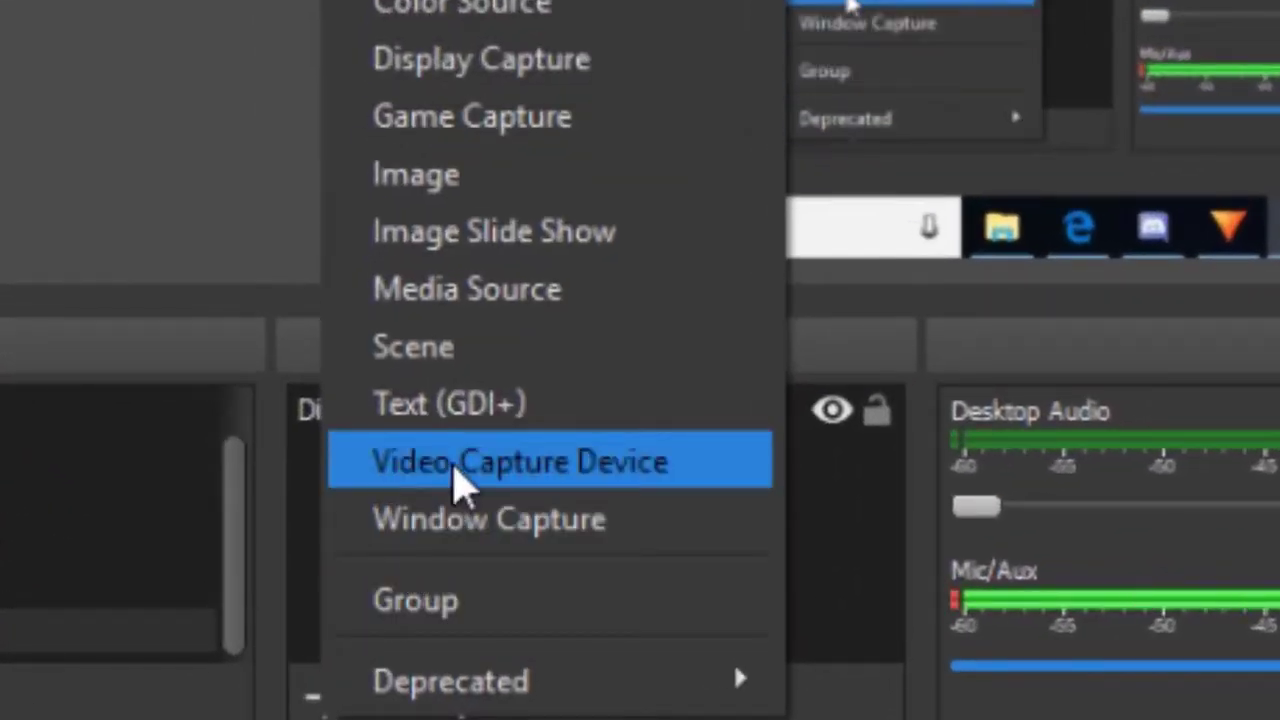
pyautogui.click(462, 480)
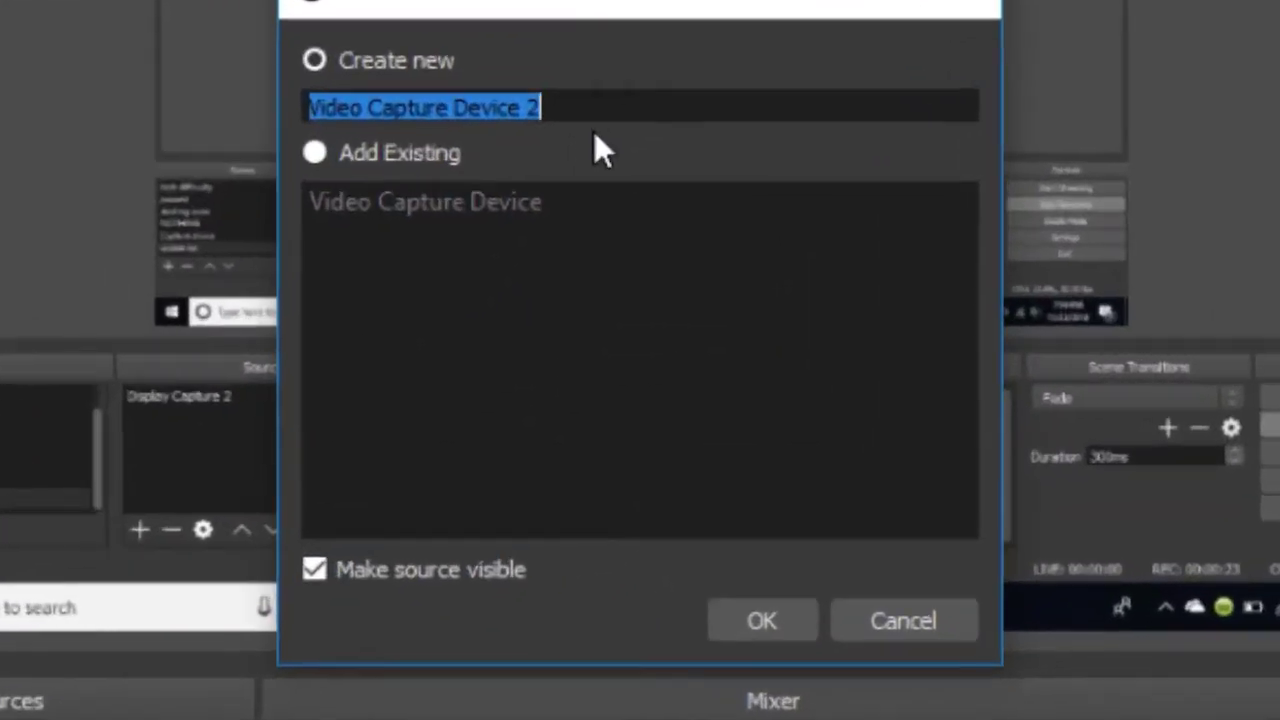
pyautogui.press('End')
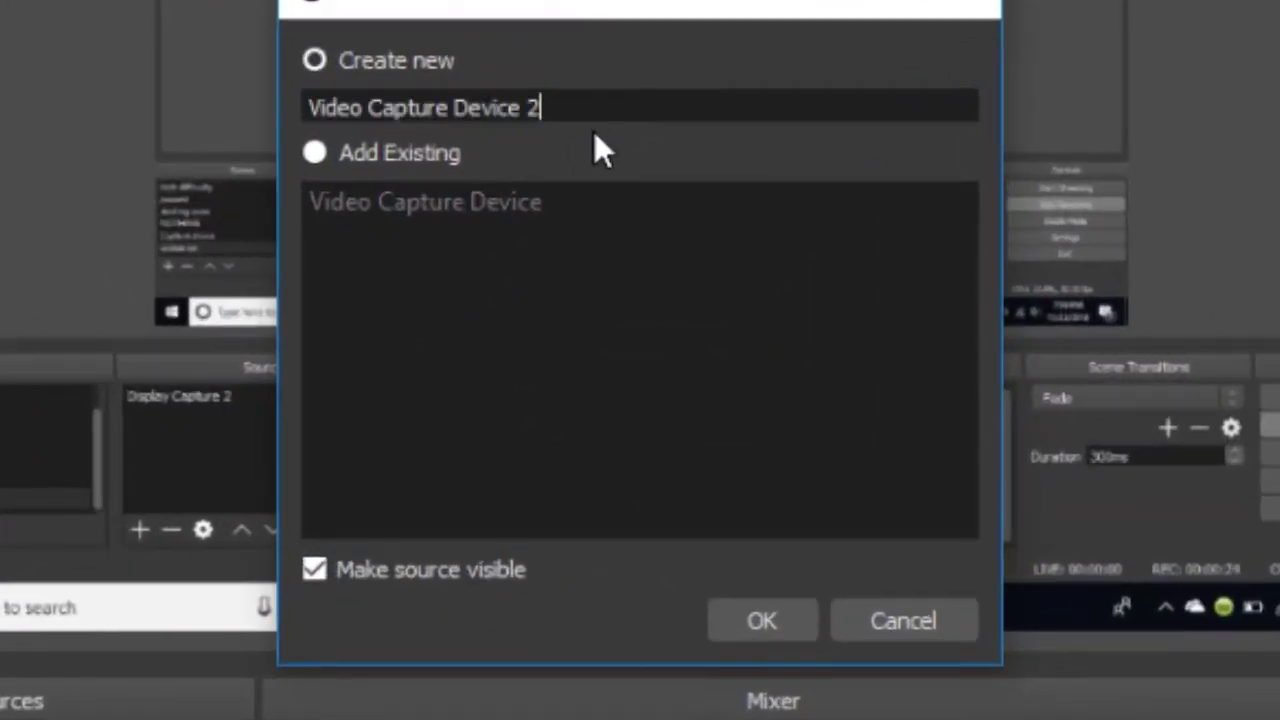
pyautogui.press('BackSpace')
pyautogui.press('BackSpace')
pyautogui.press('BackSpace')
pyautogui.press('BackSpace')
pyautogui.press('BackSpace')
pyautogui.press('BackSpace')
pyautogui.press('BackSpace')
pyautogui.press('BackSpace')
pyautogui.press('BackSpace')
pyautogui.press('BackSpace')
pyautogui.press('BackSpace')
pyautogui.press('BackSpace')
pyautogui.press('BackSpace')
pyautogui.press('BackSpace')
pyautogui.press('BackSpace')
pyautogui.press('BackSpace')
pyautogui.press('BackSpace')
pyautogui.press('BackSpace')
pyautogui.press('BackSpace')
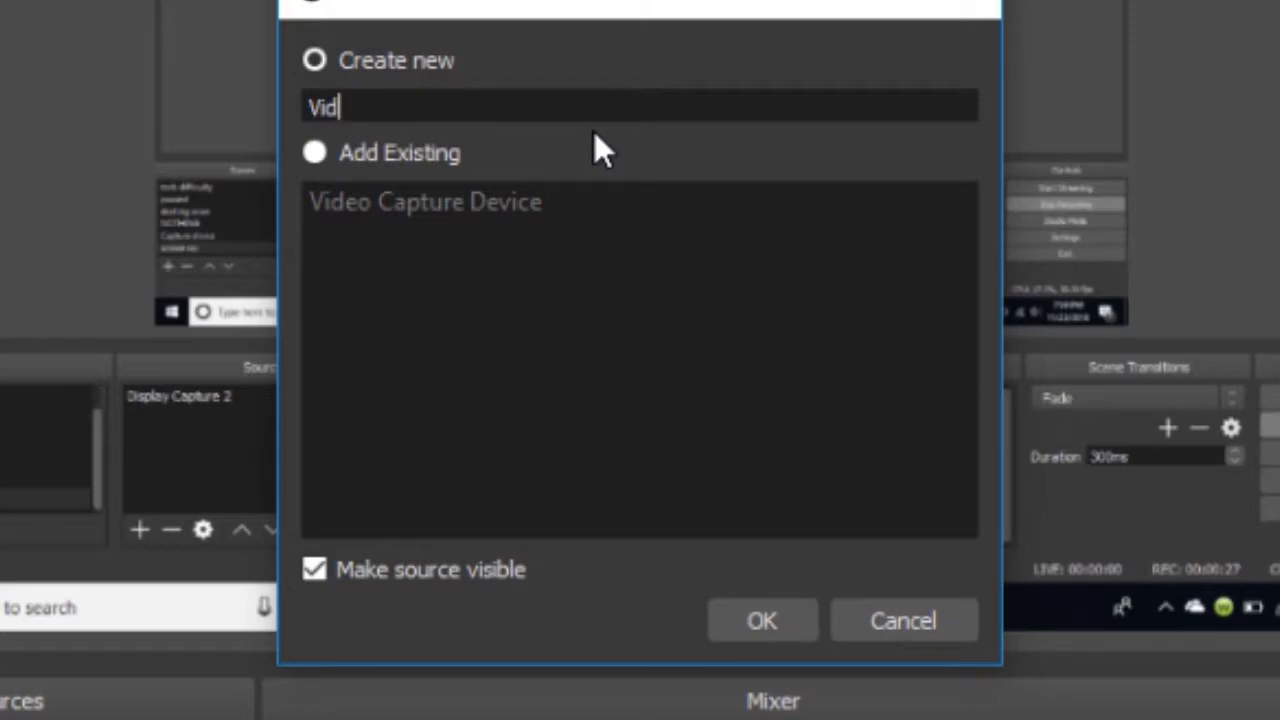
pyautogui.press('Return')
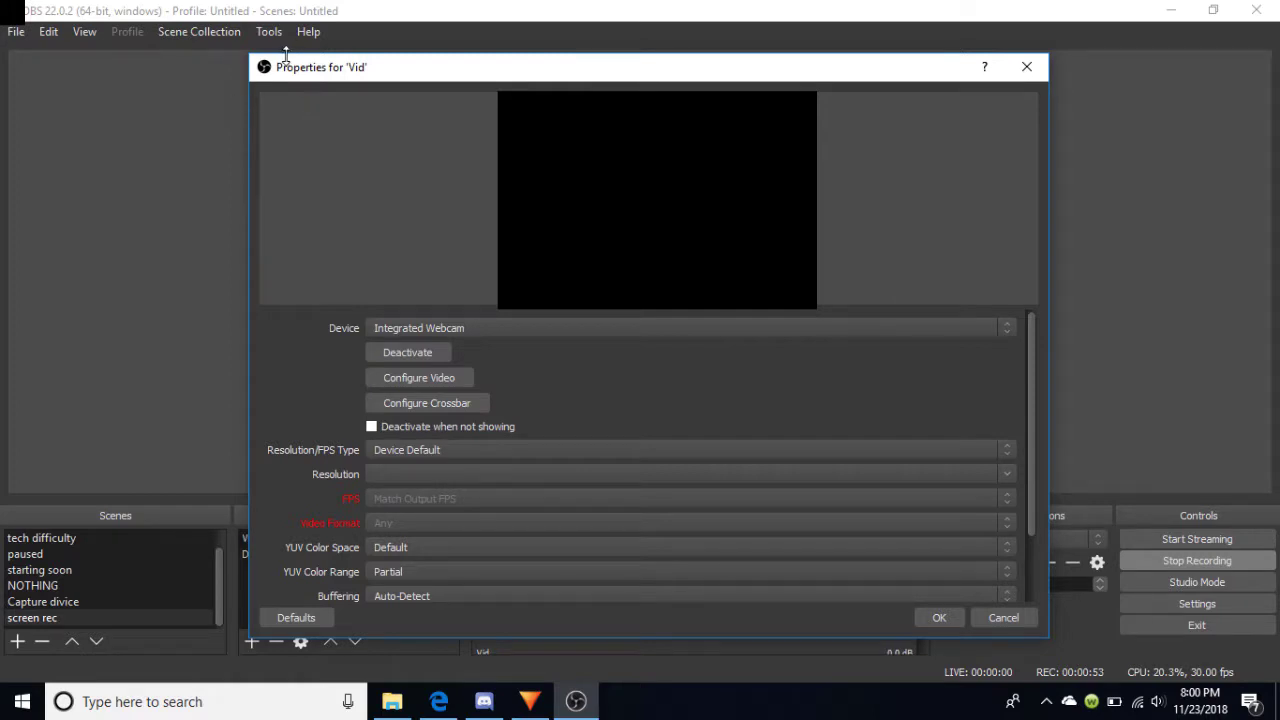
# - Set the Vid source's Device to AV TO USB2.0 and accept the properties
pyautogui.moveTo(286, 56); pyautogui.dragTo(360, 82)
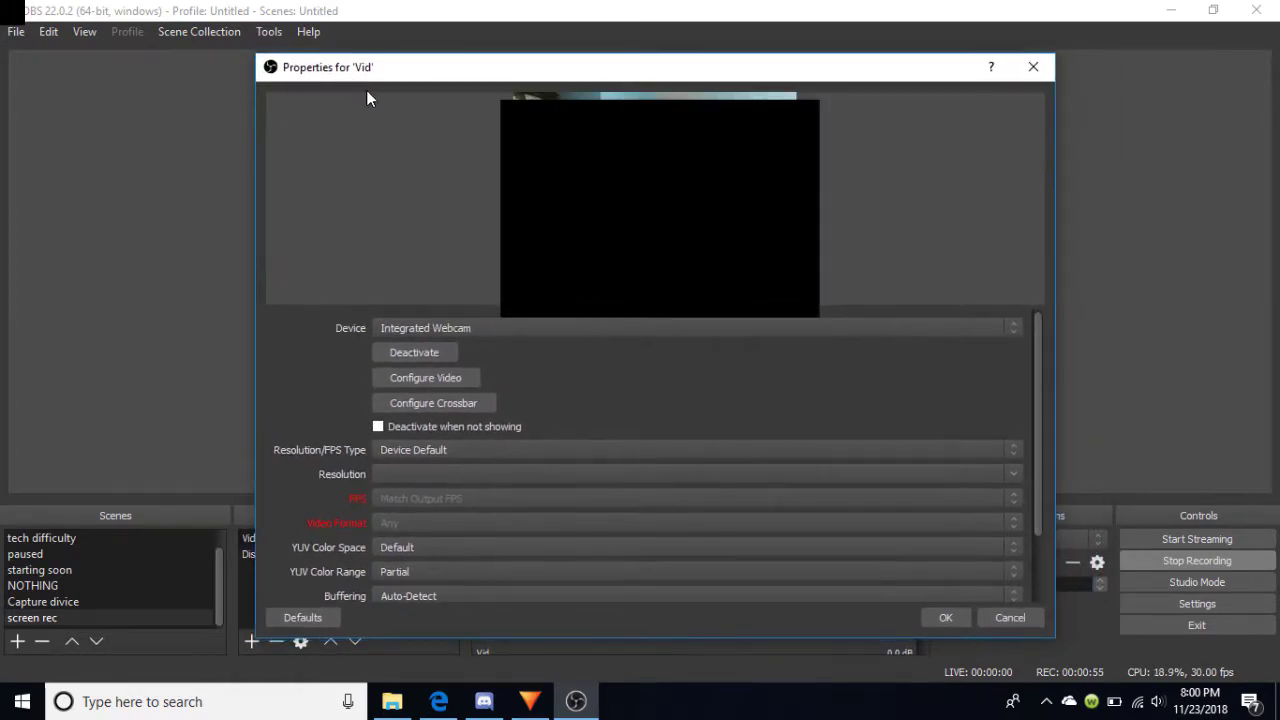
pyautogui.click(456, 329)
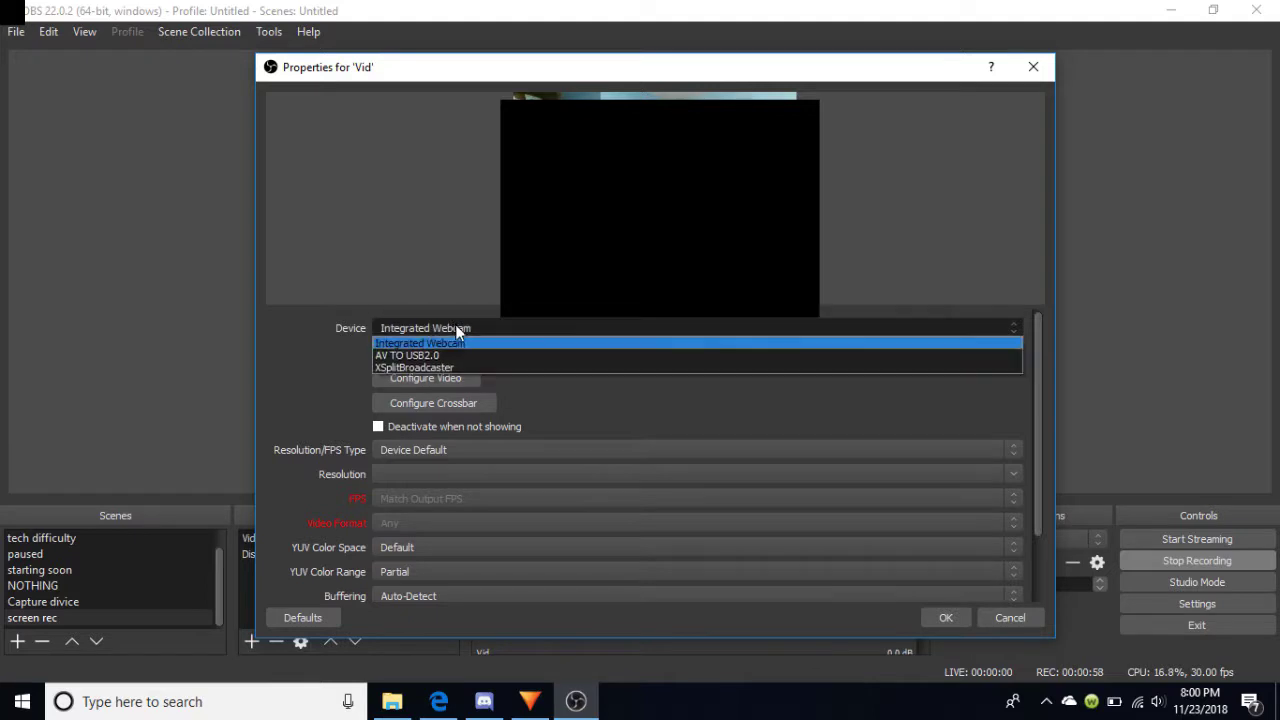
pyautogui.click(405, 356)
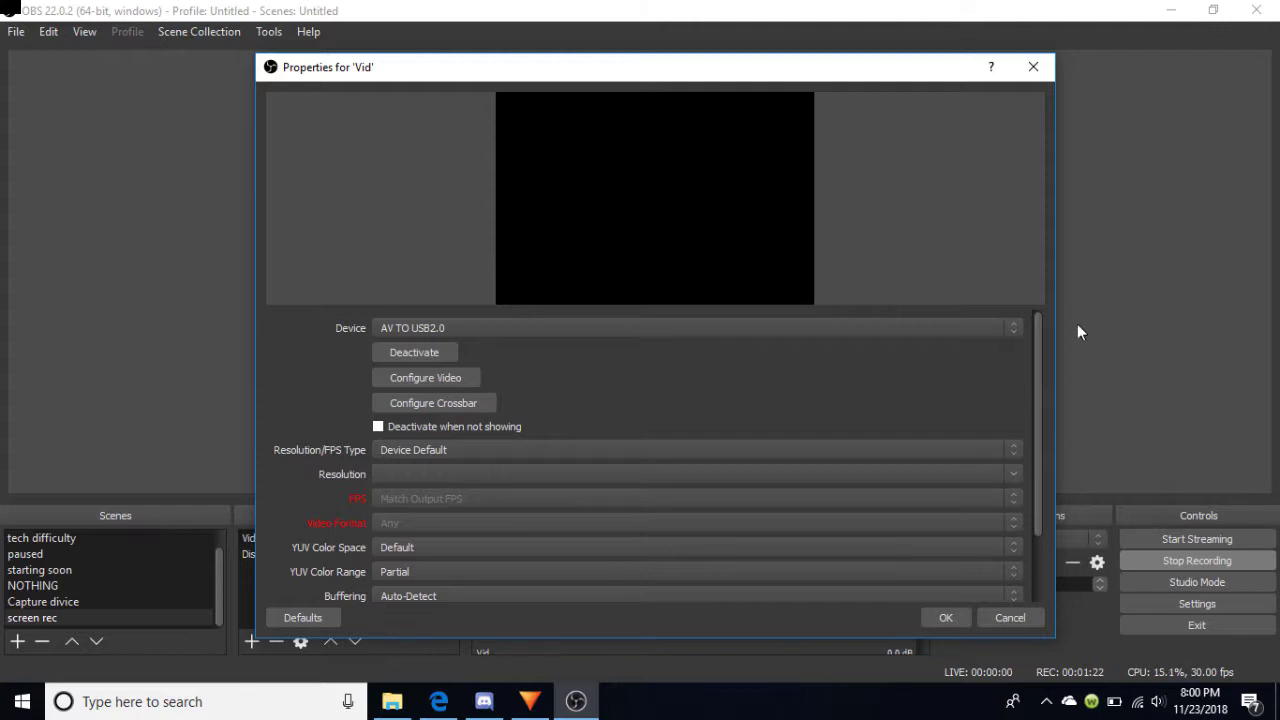
pyautogui.moveTo(1041, 338); pyautogui.dragTo(1036, 483)
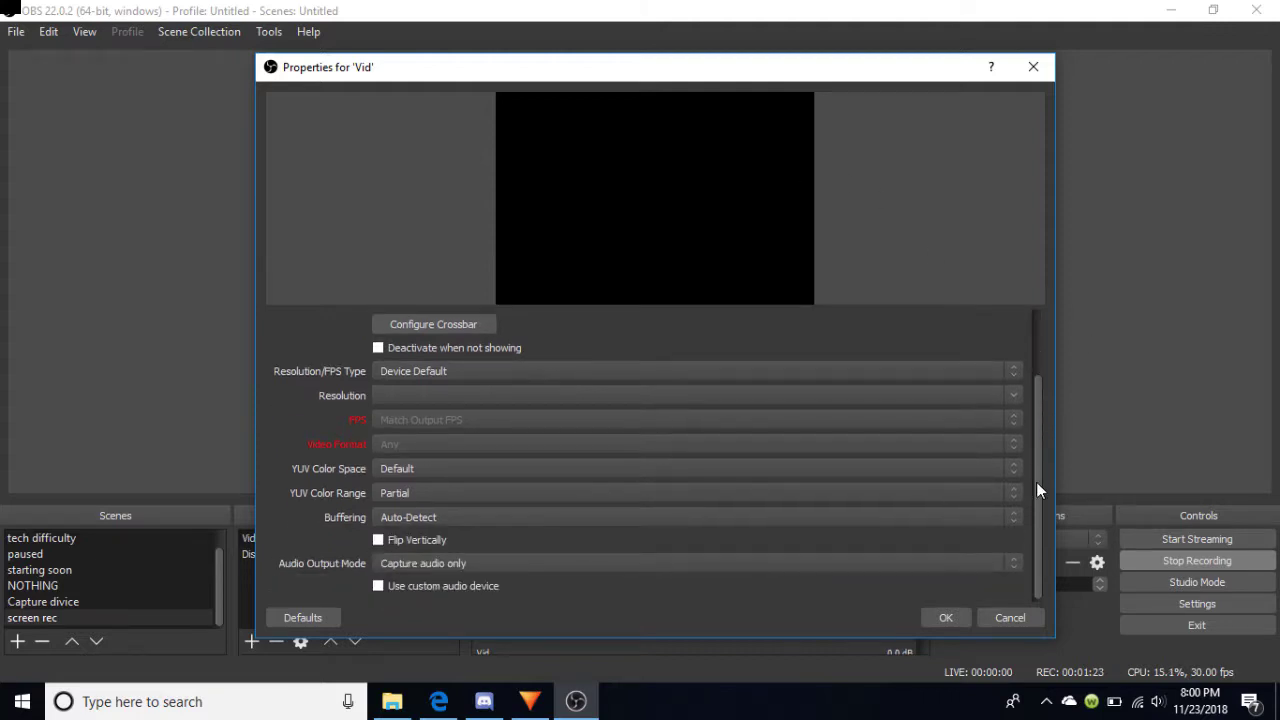
pyautogui.click(948, 618)
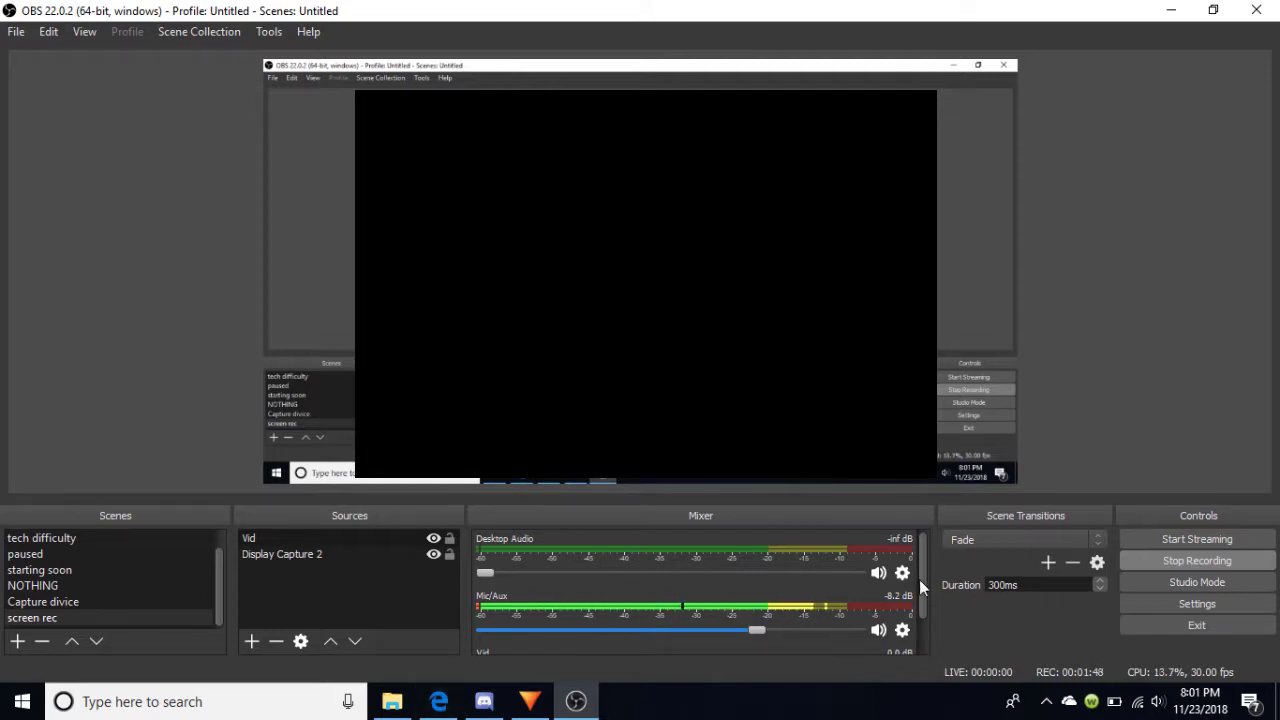
# - Scroll the Mixer panel down to check the Vid audio track, then back up
pyautogui.scroll(-1, 919, 579)
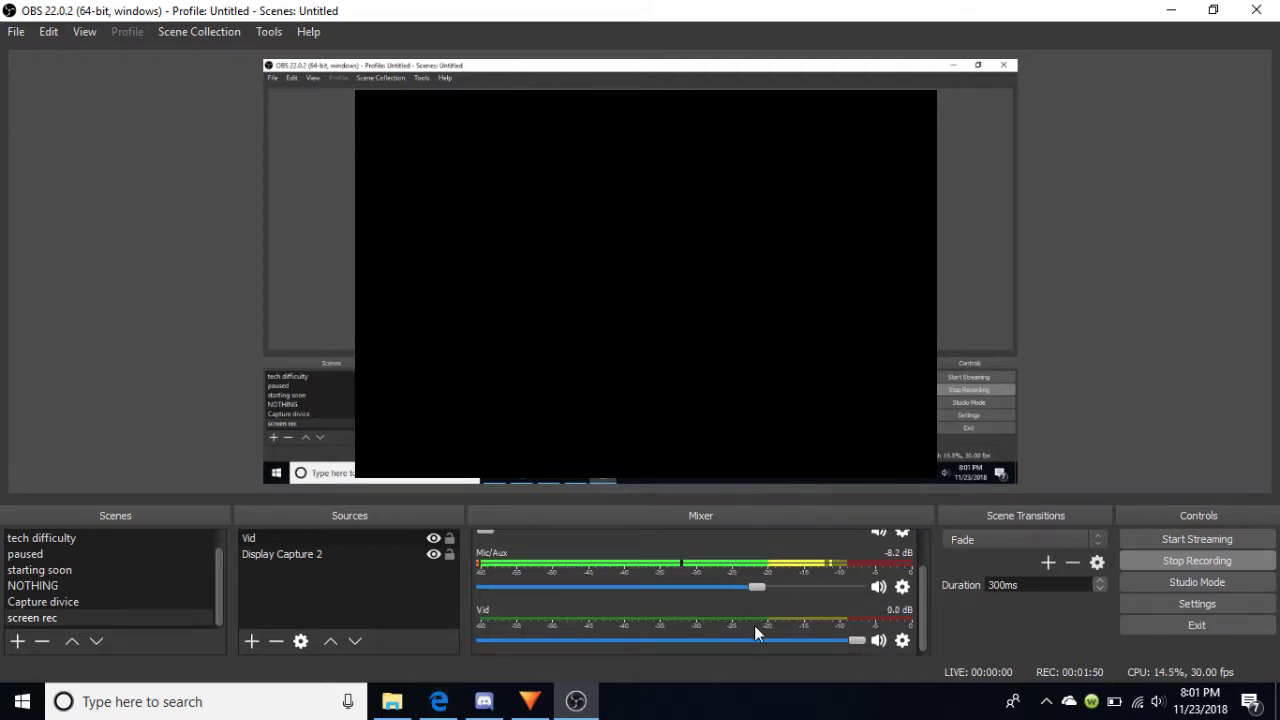
pyautogui.scroll(1, 829, 591)
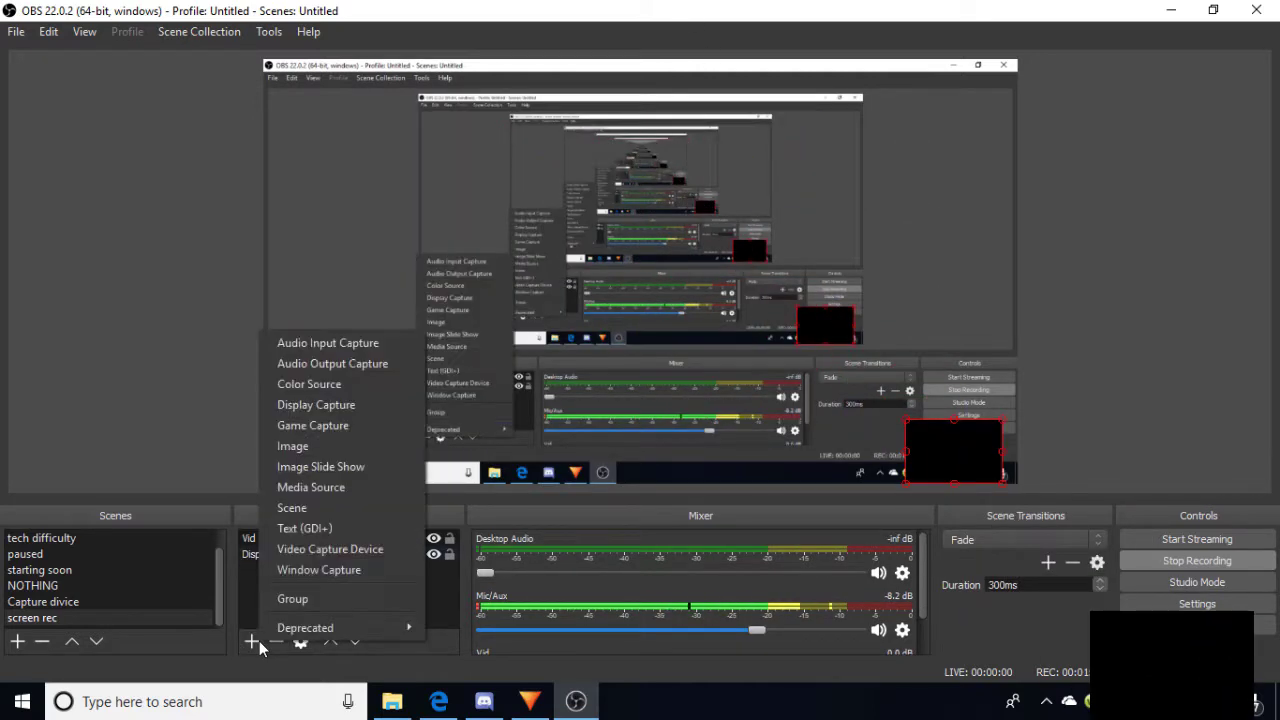
# - Add an Audio Input Capture named 'Vid (audio)' using the Microphone (AV TO USB2.0) device
pyautogui.click(301, 340)
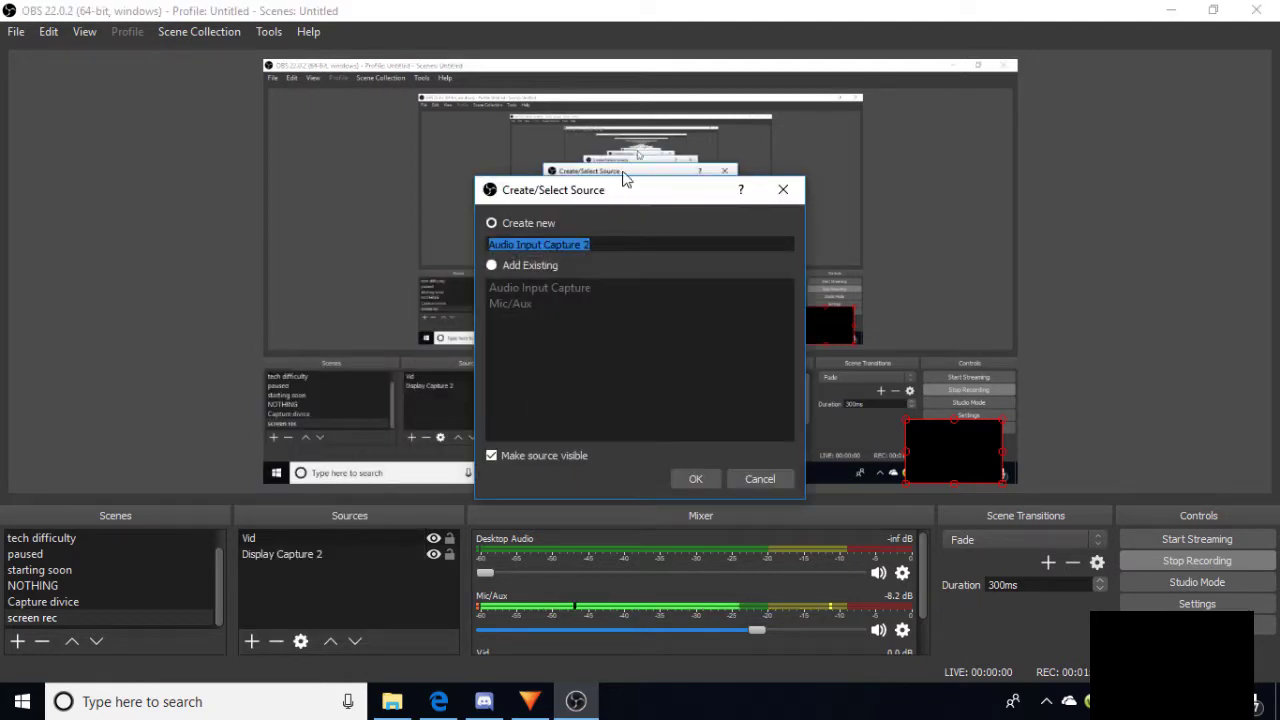
pyautogui.press('BackSpace')
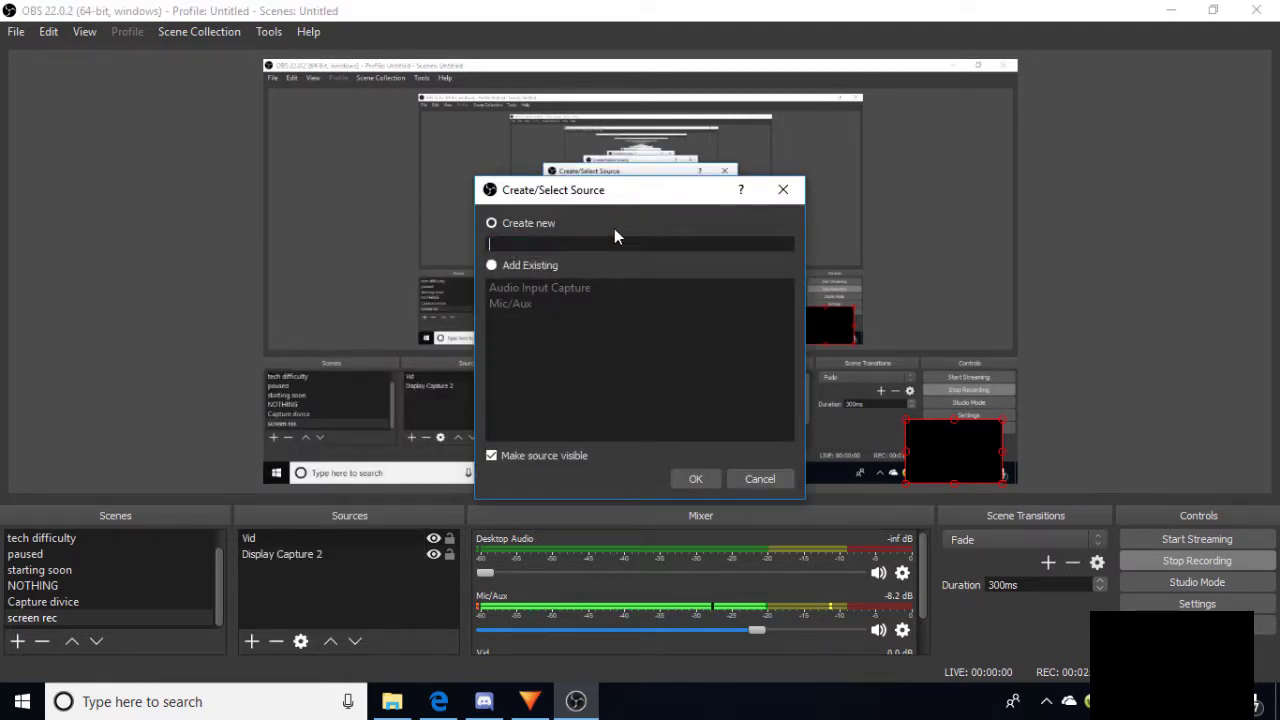
pyautogui.write('Vid (audio)')
pyautogui.press('Return')
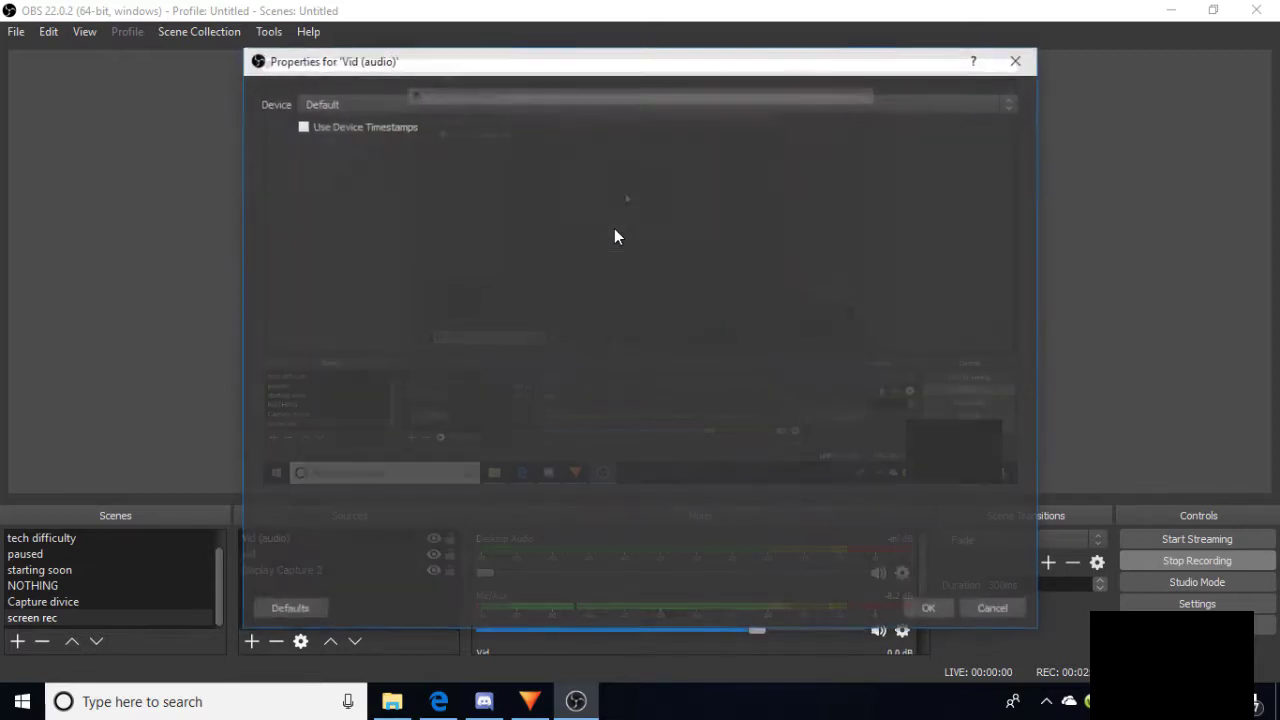
pyautogui.click(603, 107)
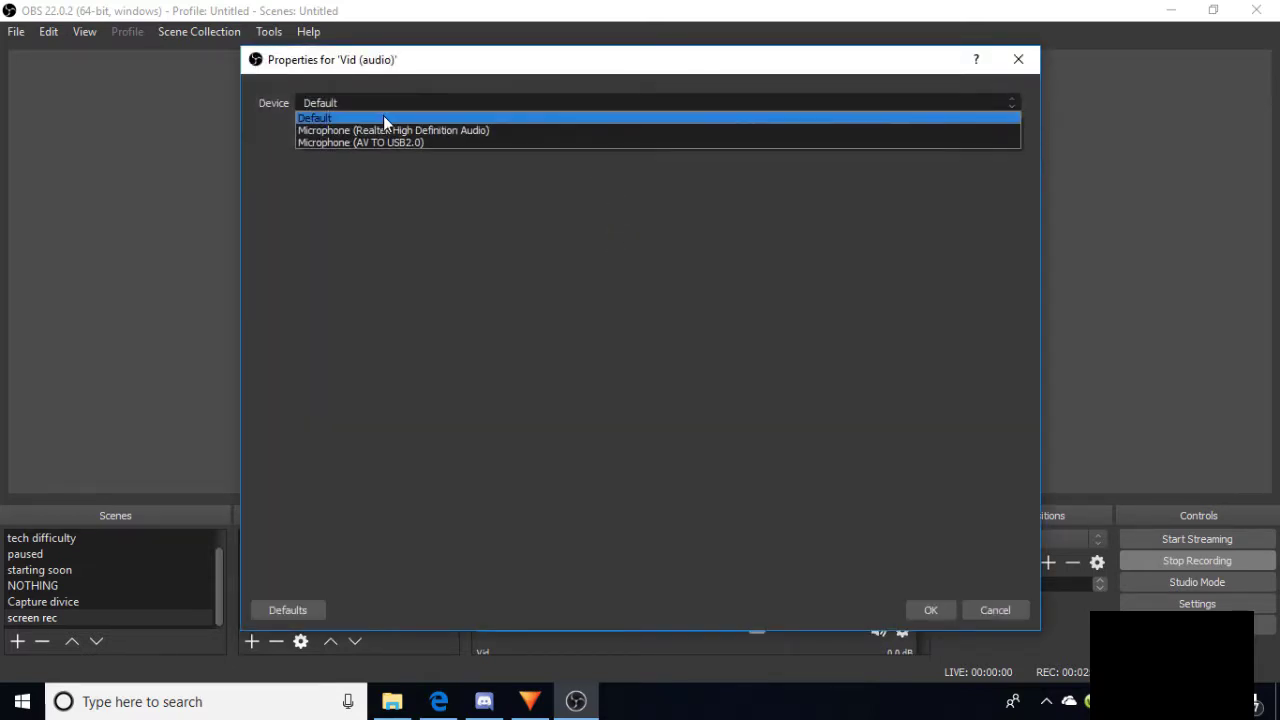
pyautogui.click(381, 142)
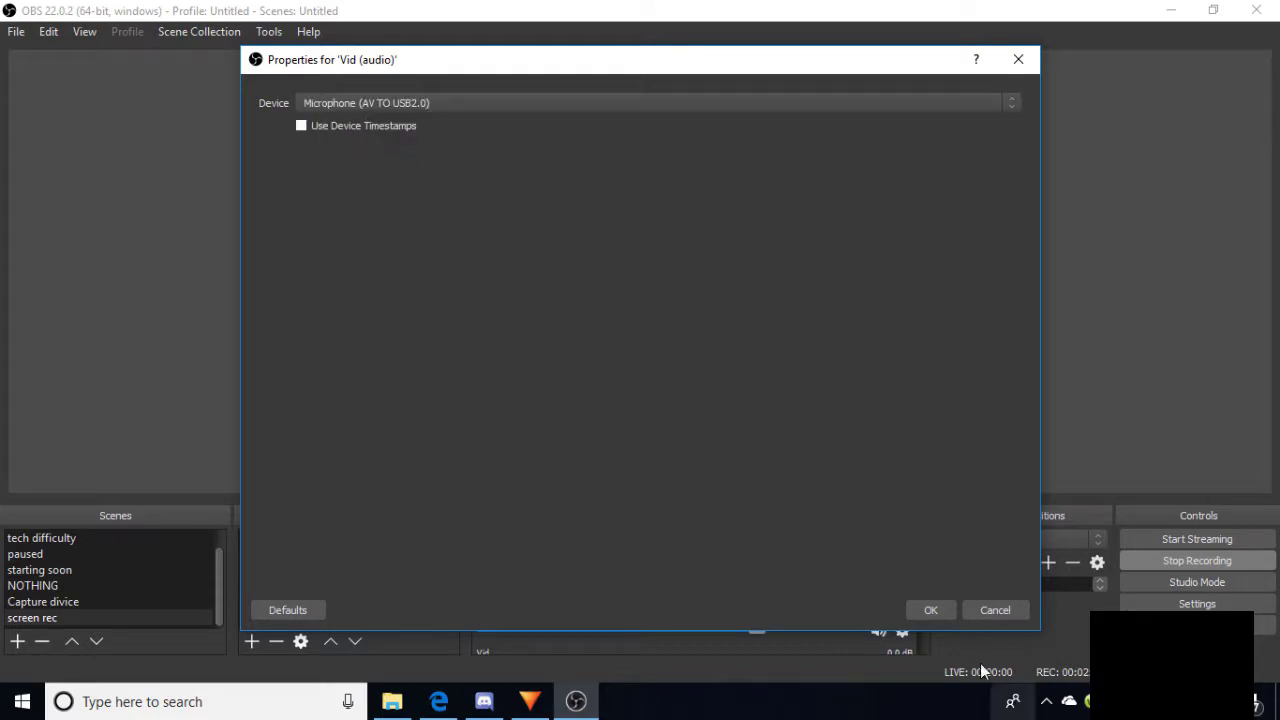
pyautogui.click(930, 610)
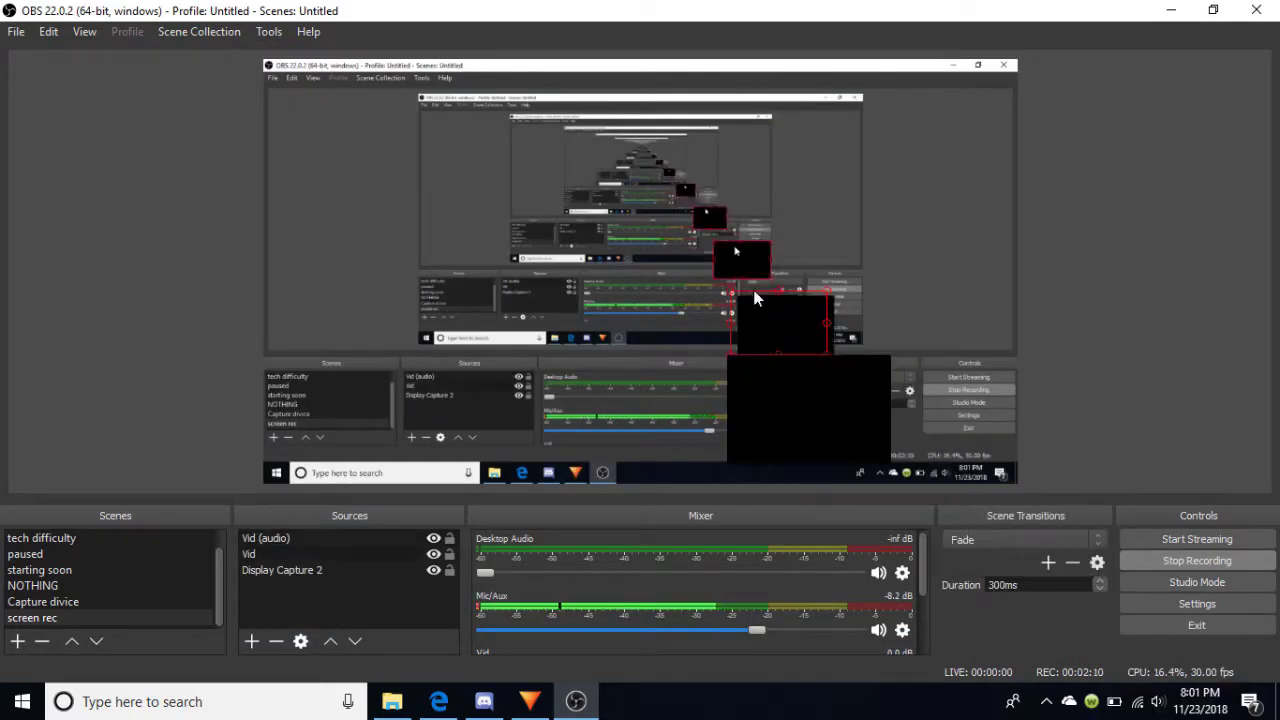
# - Stretch the Vid video's bottom-right corner until it covers the whole canvas
pyautogui.moveTo(476, 168); pyautogui.dragTo(948, 482)
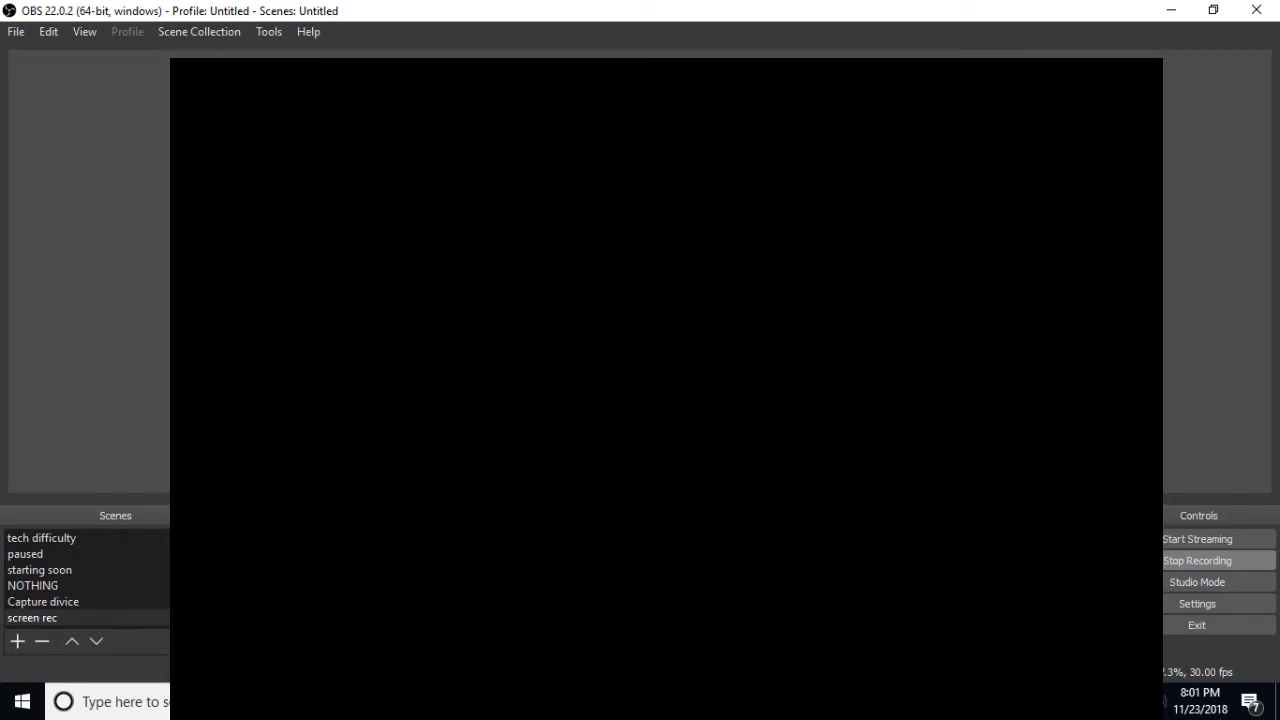